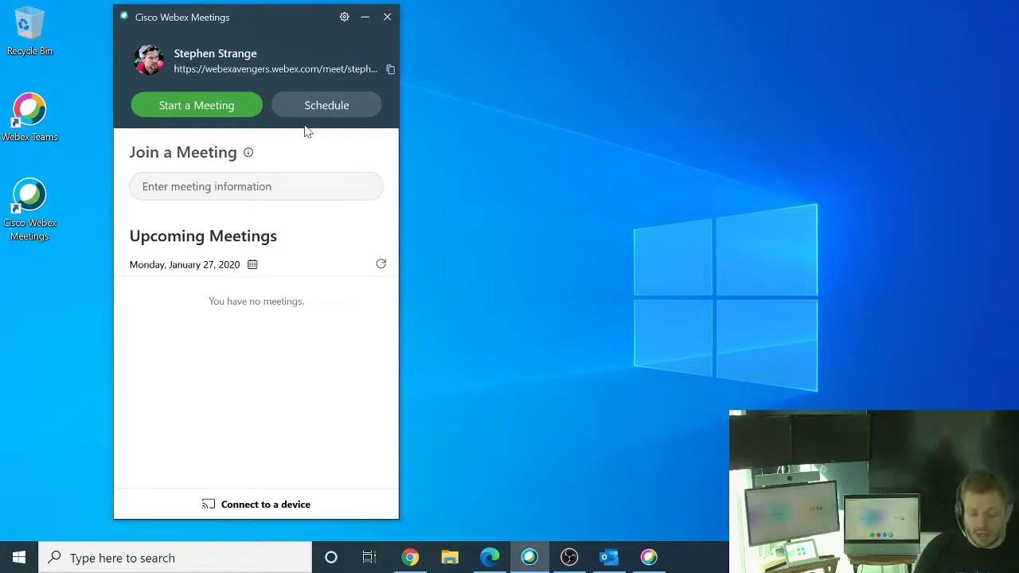
# Schedule a new Webex meeting and title the invitation "Webex OBTP Demo"
pyautogui.click(340, 104)
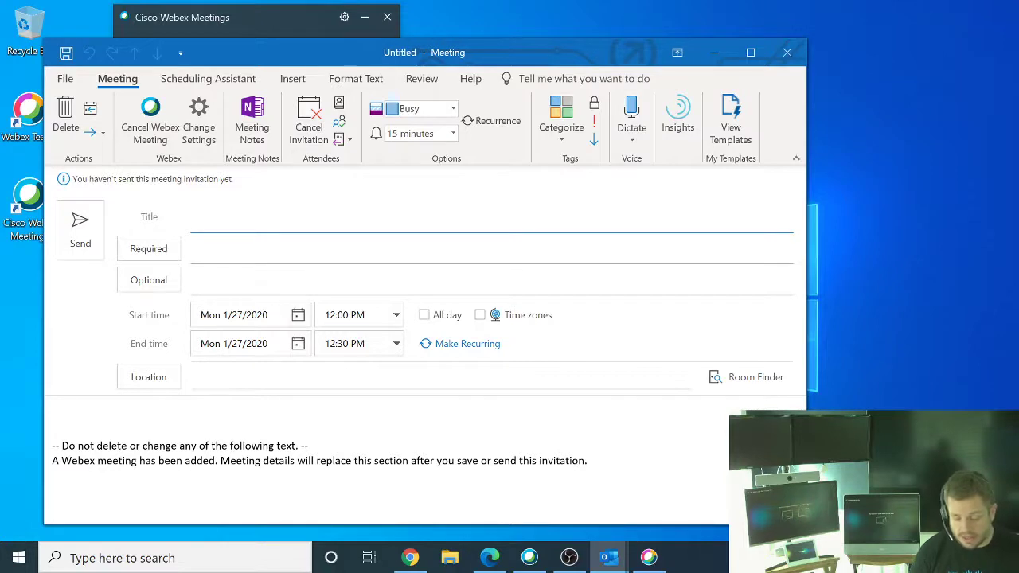
pyautogui.write('Webex ')
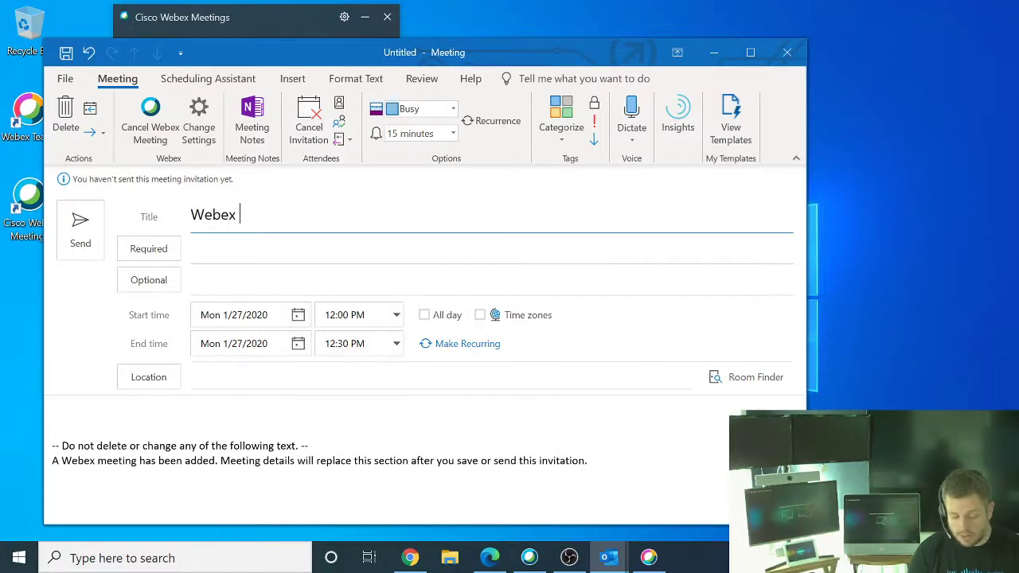
pyautogui.write('OBTP Demo')
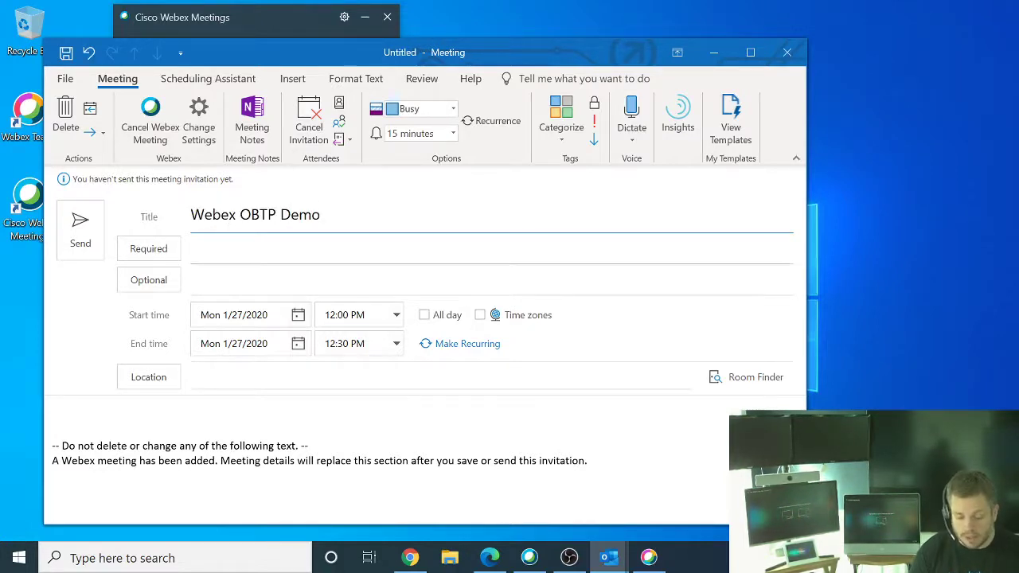
# Add the admin account and The Webex Edge Desk Pro as required attendees, and send the meeting invitation
pyautogui.click(191, 248)
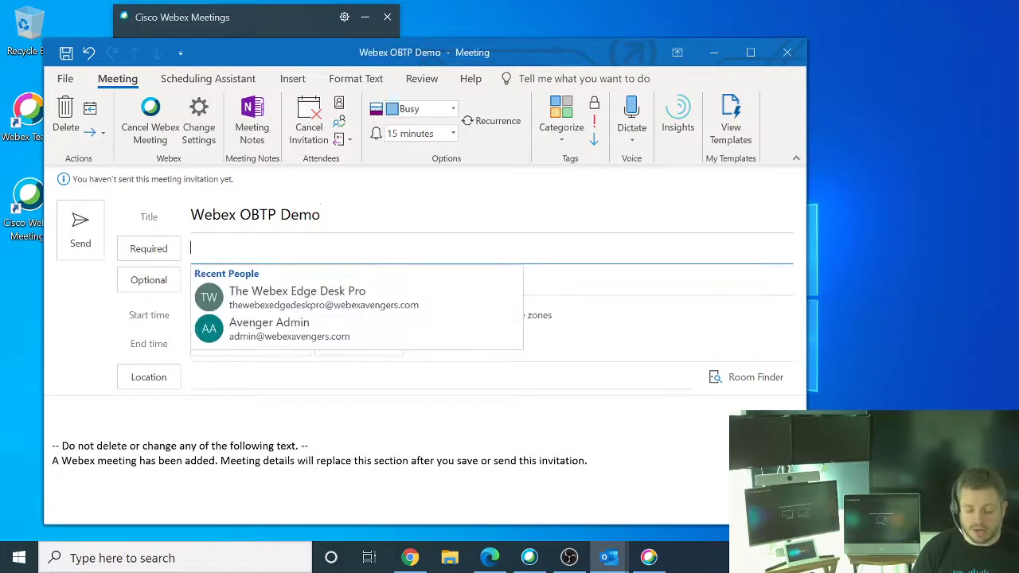
pyautogui.click(262, 328)
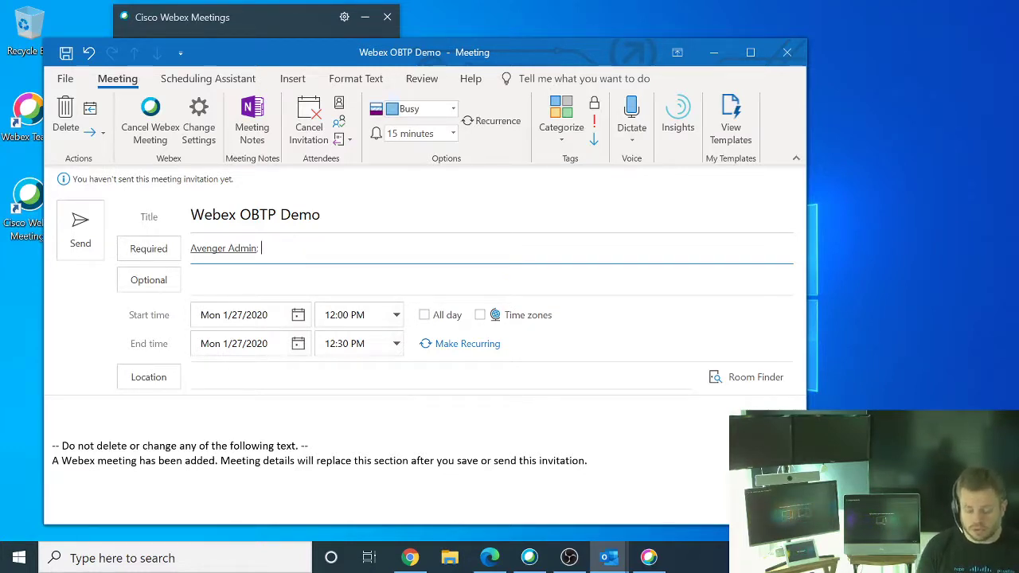
pyautogui.write('The')
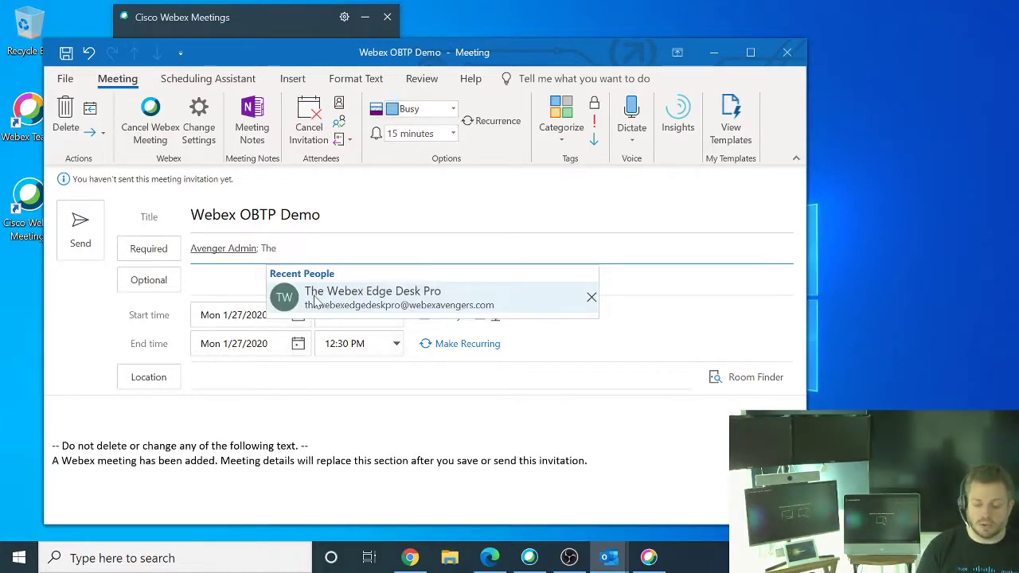
pyautogui.click(315, 301)
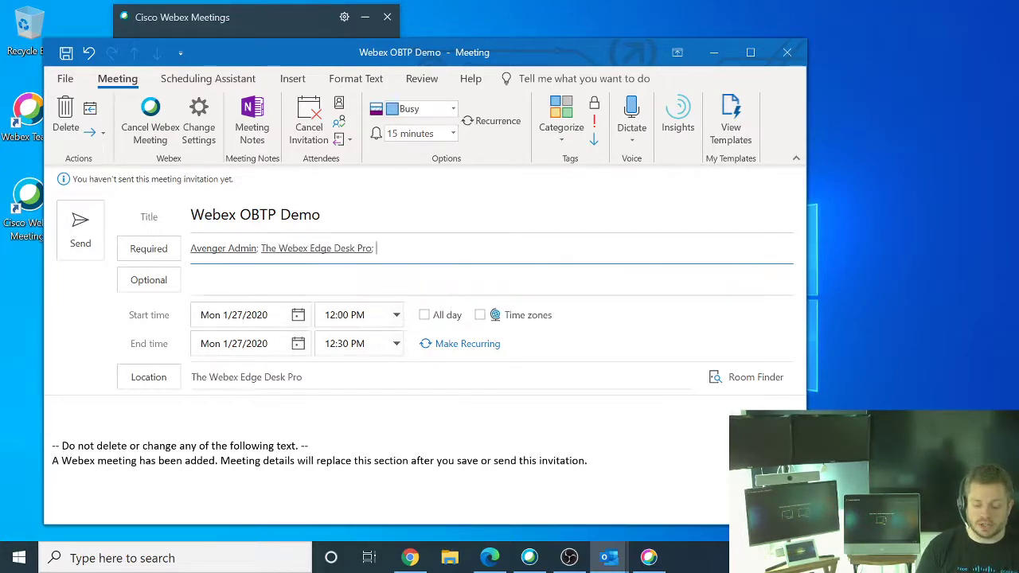
pyautogui.click(80, 232)
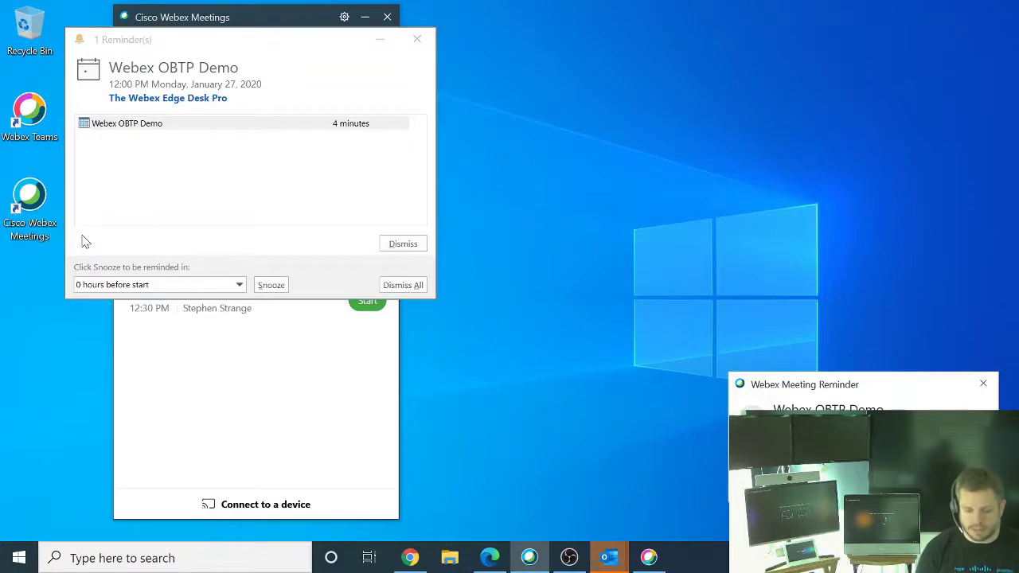
# Dismiss the calendar reminder and the Webex reminder for the Webex OBTP Demo meeting
pyautogui.click(394, 248)
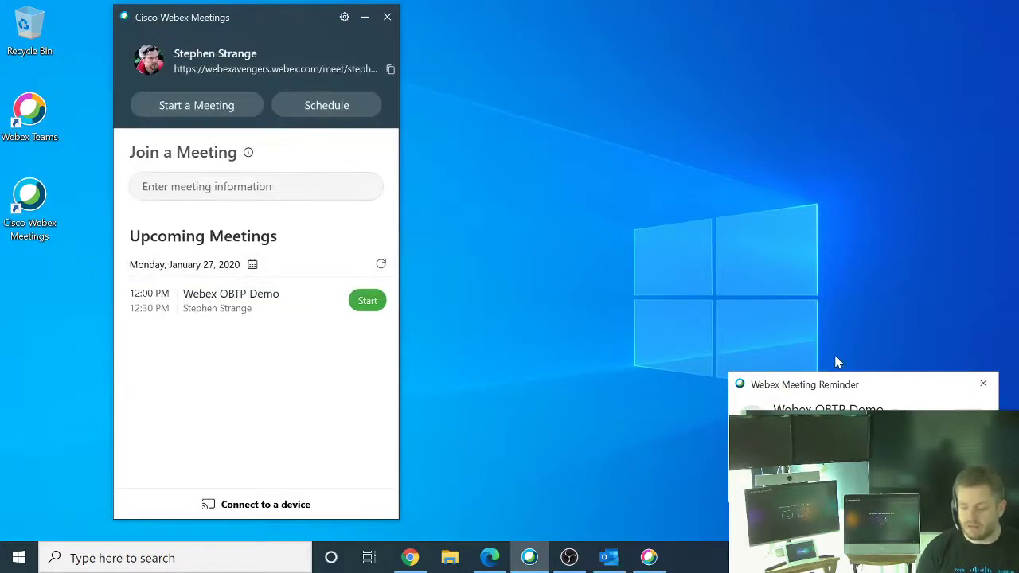
pyautogui.click(983, 386)
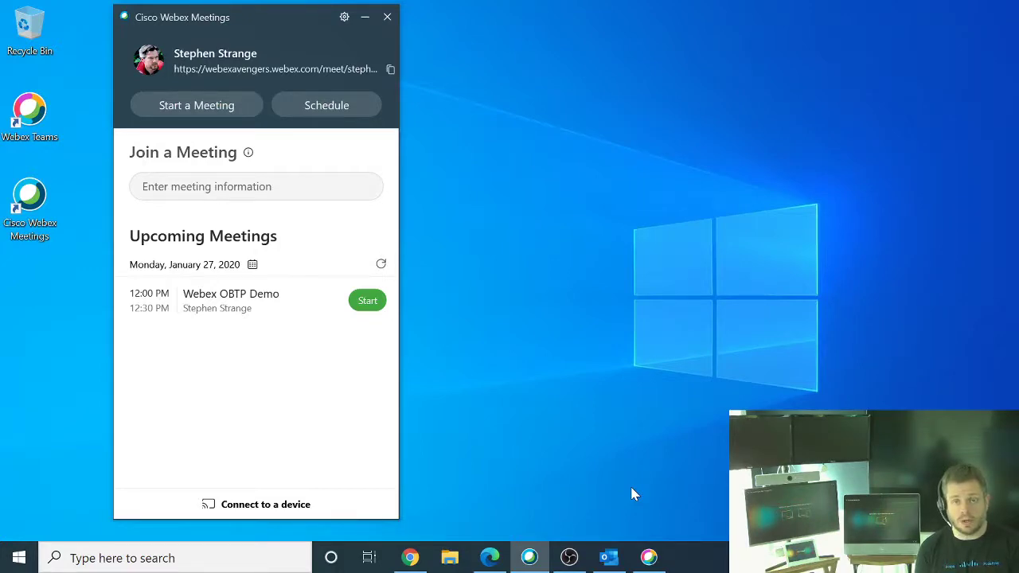
# Switch to Google Calendar in Edge and create an event for Monday, January 27 at 12 PM titled "Gsuite OBTP Demo"
pyautogui.click(491, 558)
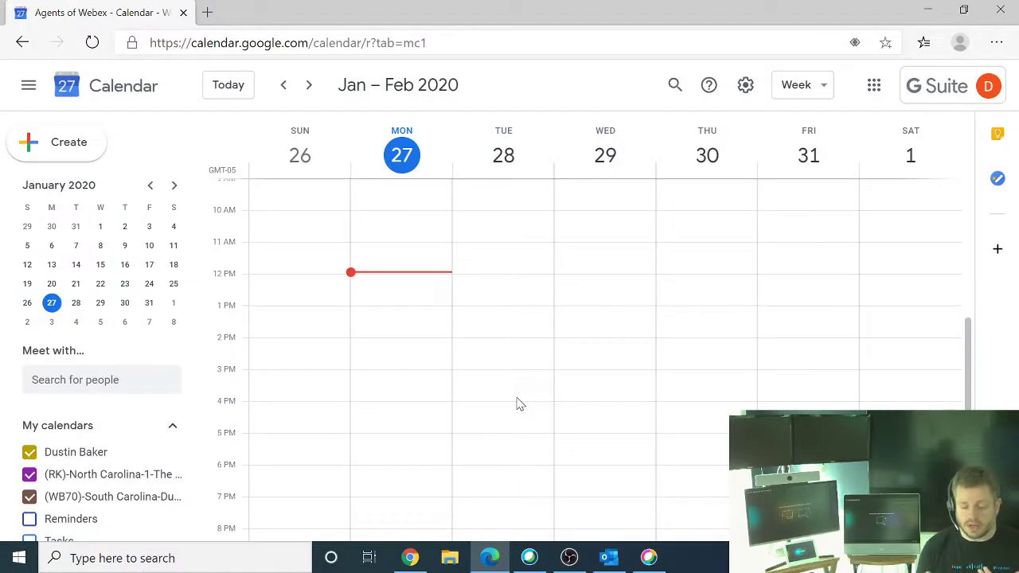
pyautogui.click(387, 280)
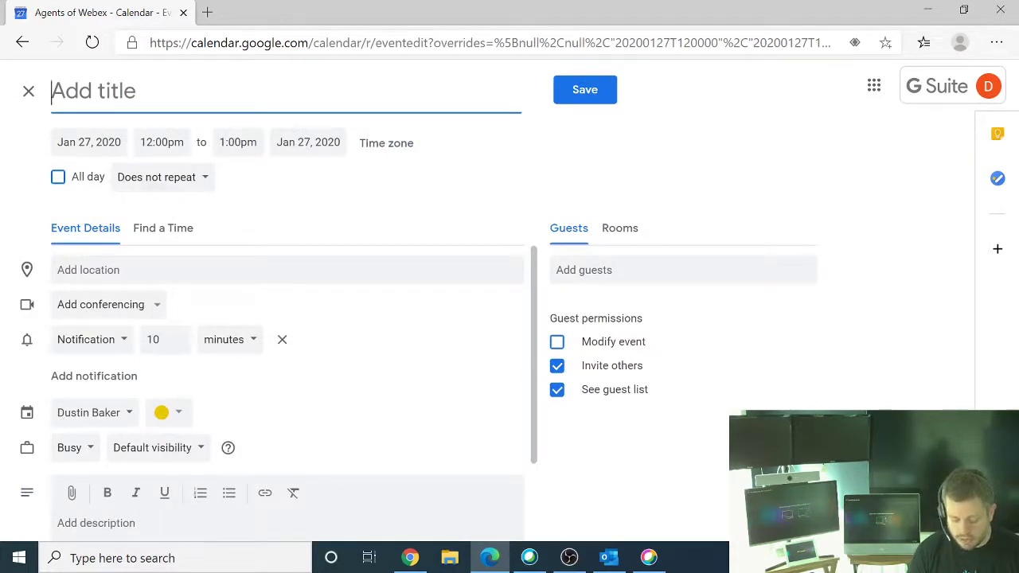
pyautogui.write('Gsuite D')
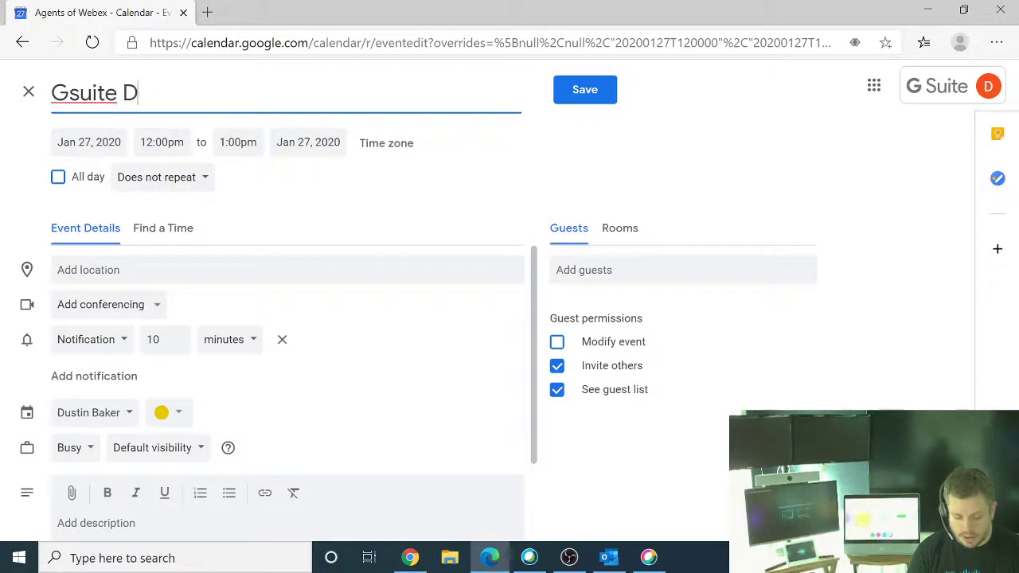
pyautogui.press('BackSpace')
pyautogui.write('OBTP Demo')
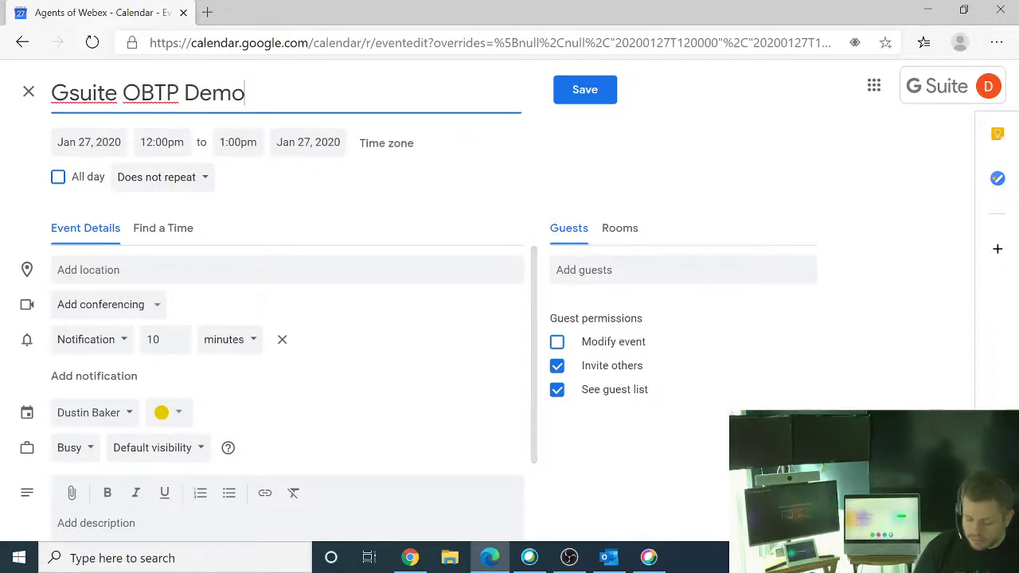
pyautogui.hotkey('alt', 'Tab')
pyautogui.hotkey('alt', 'Tab')
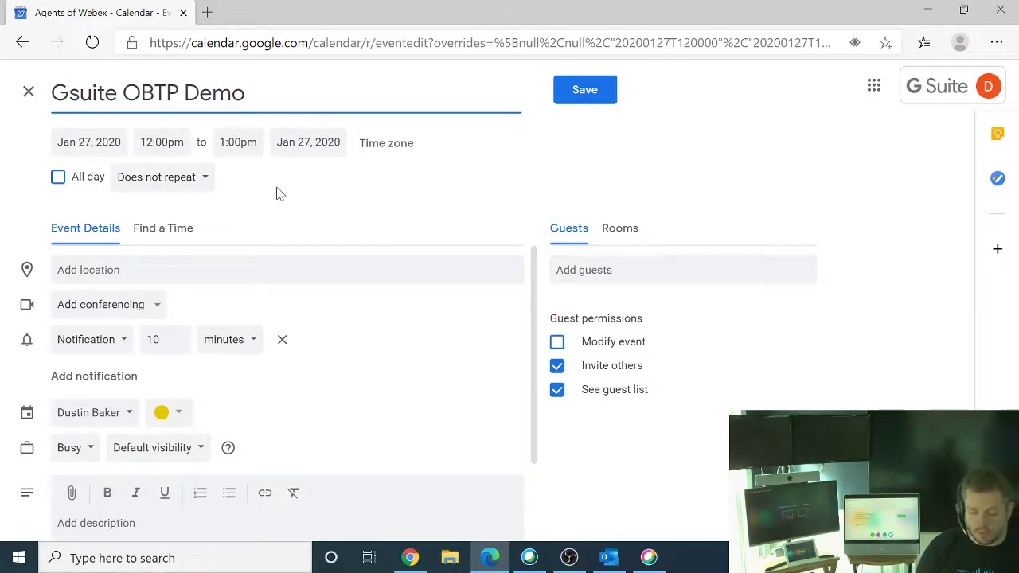
# Search the available rooms for "The Web" and book The Webex Edge Mini in North Carolina for the event
pyautogui.click(618, 231)
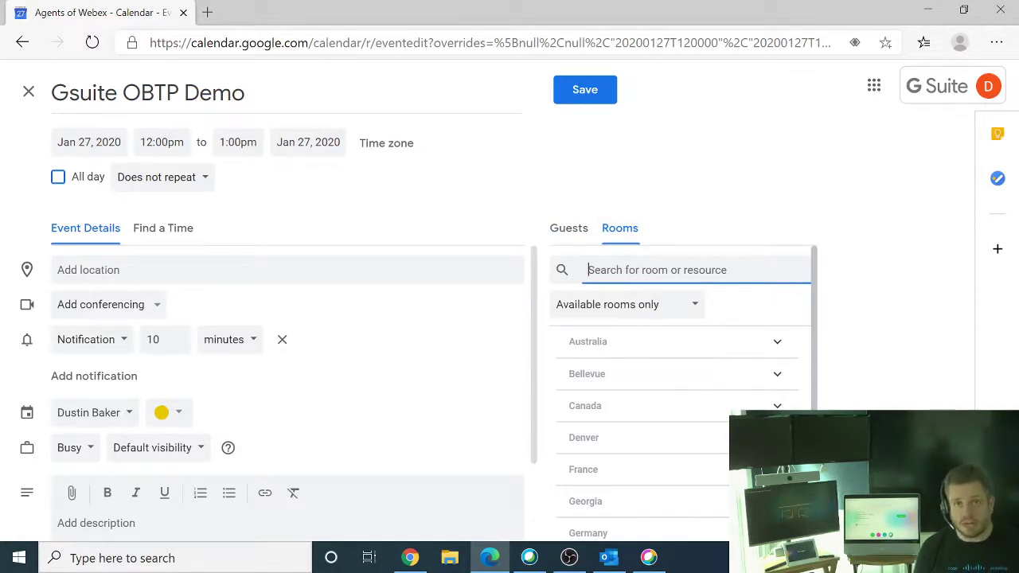
pyautogui.write('The Web')
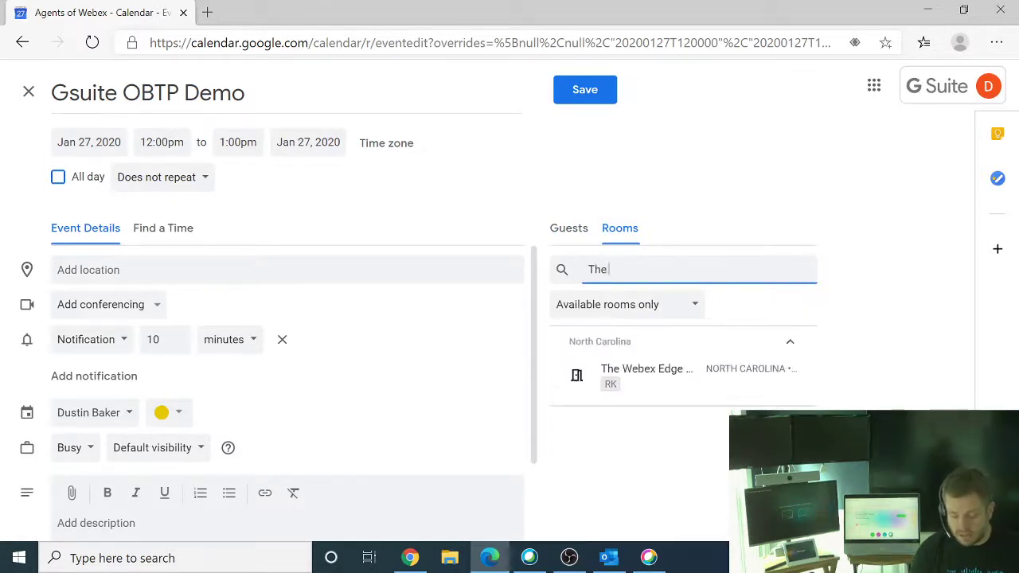
pyautogui.moveTo(667, 388)
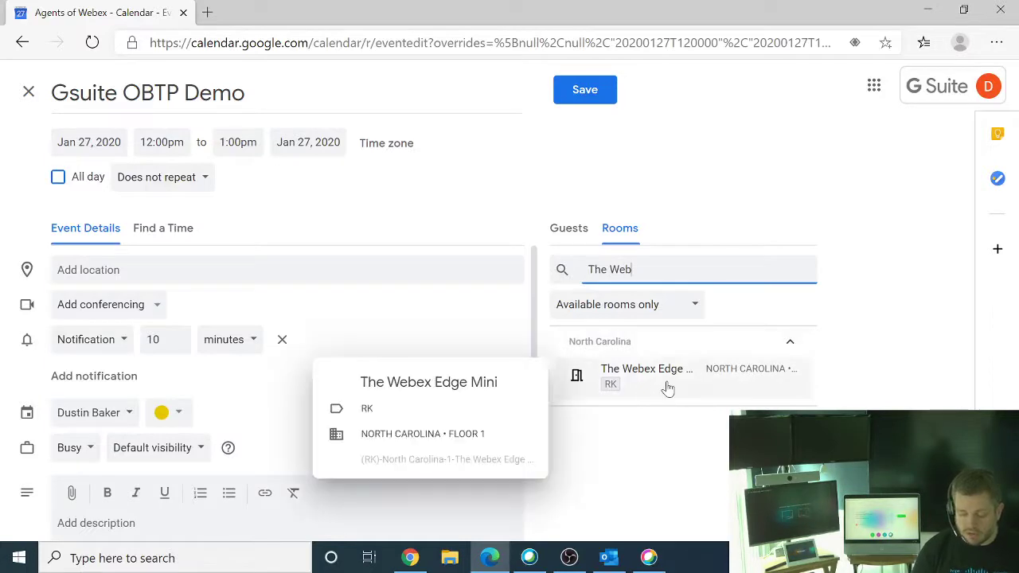
pyautogui.click(667, 388)
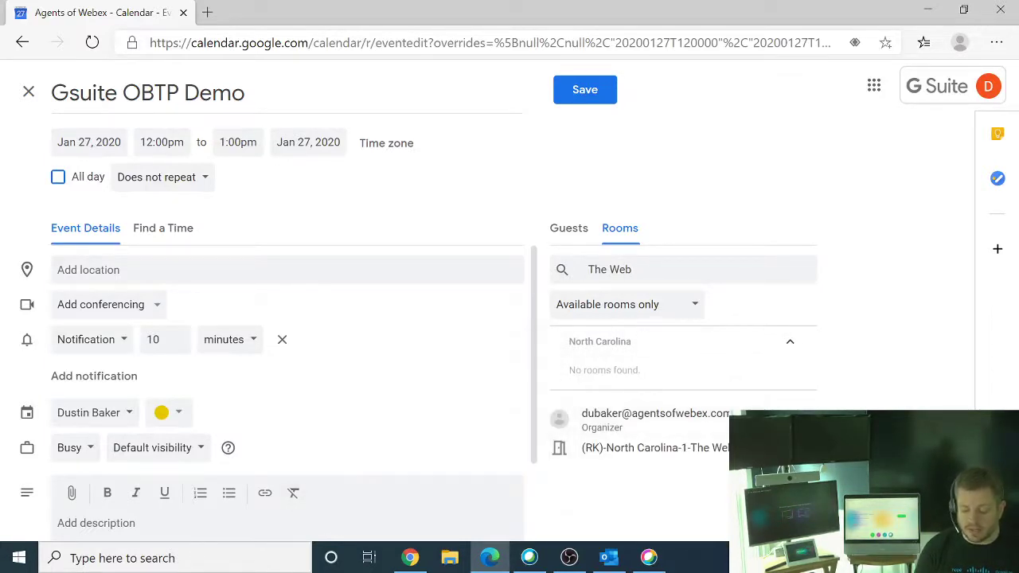
# Search the guest suggestions for "ton" and add the matching contact to the event
pyautogui.click(566, 231)
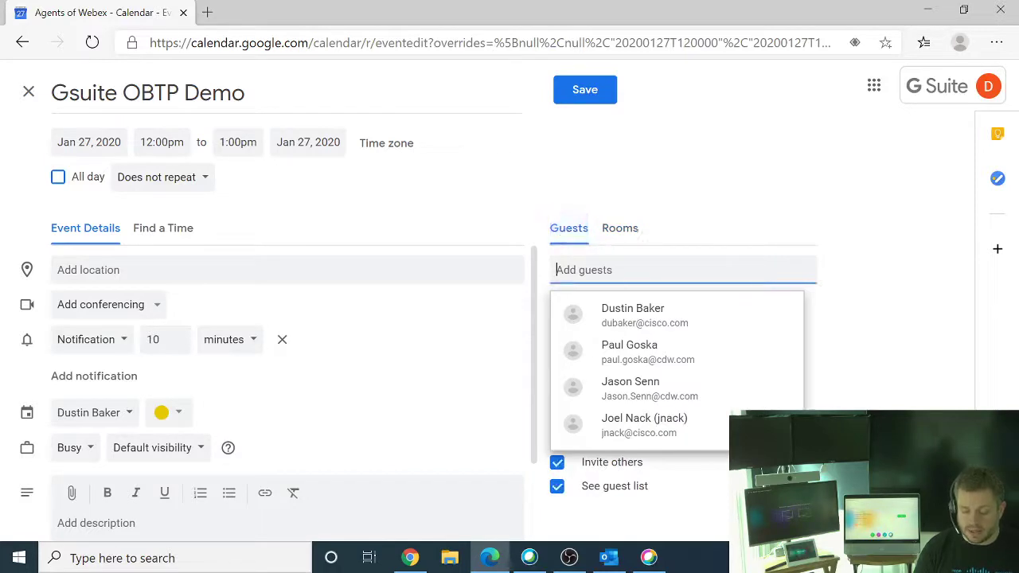
pyautogui.write('ste')
pyautogui.press('BackSpace')
pyautogui.press('BackSpace')
pyautogui.press('BackSpace')
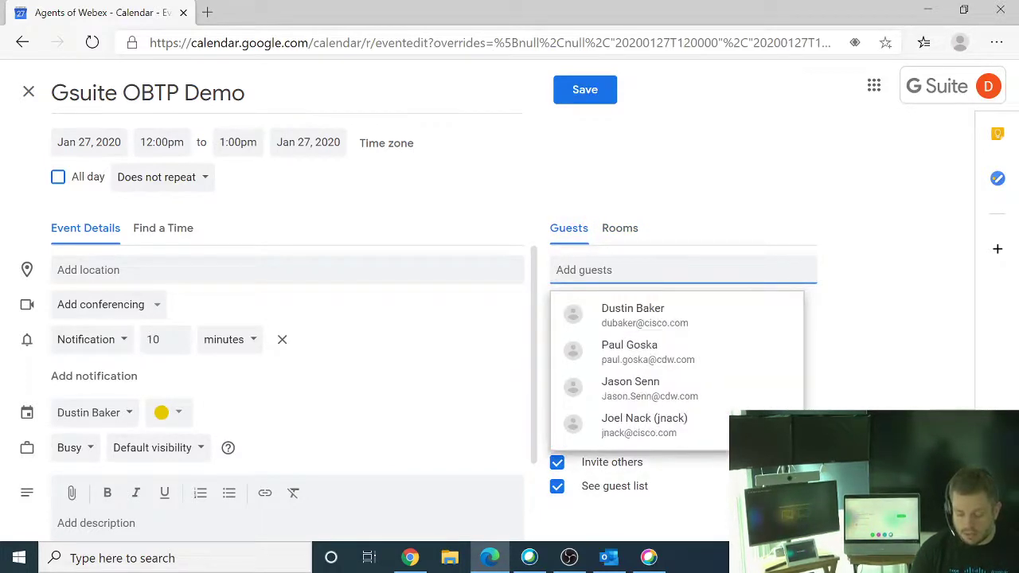
pyautogui.write('ton')
pyautogui.press('Return')
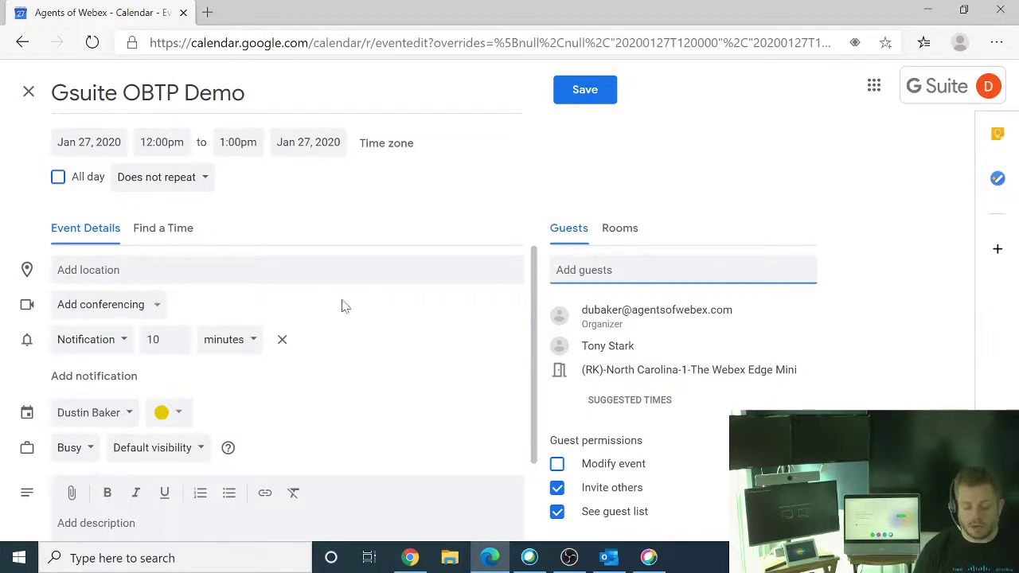
pyautogui.click(286, 270)
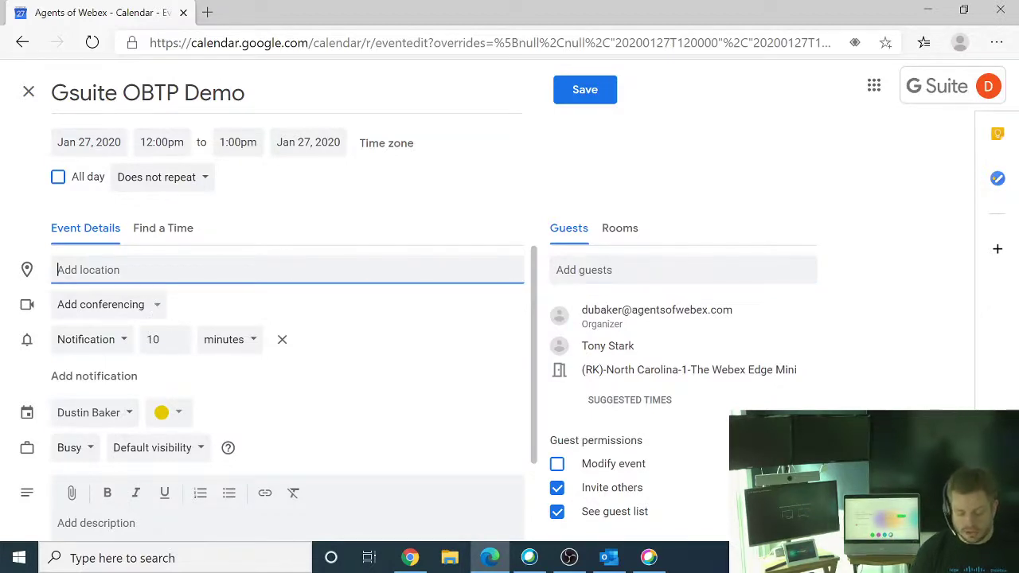
pyautogui.write('@webex')
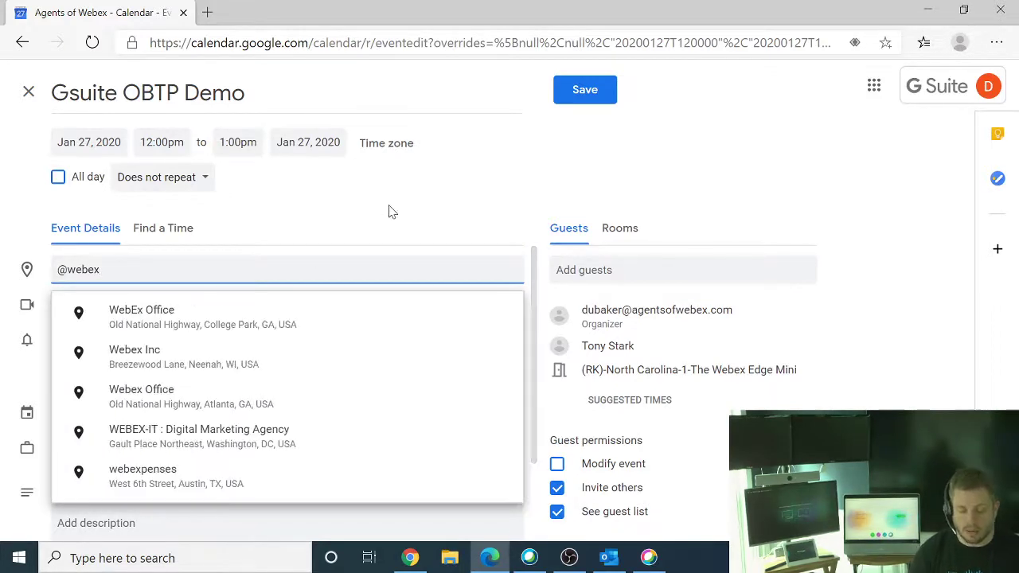
pyautogui.click(435, 207)
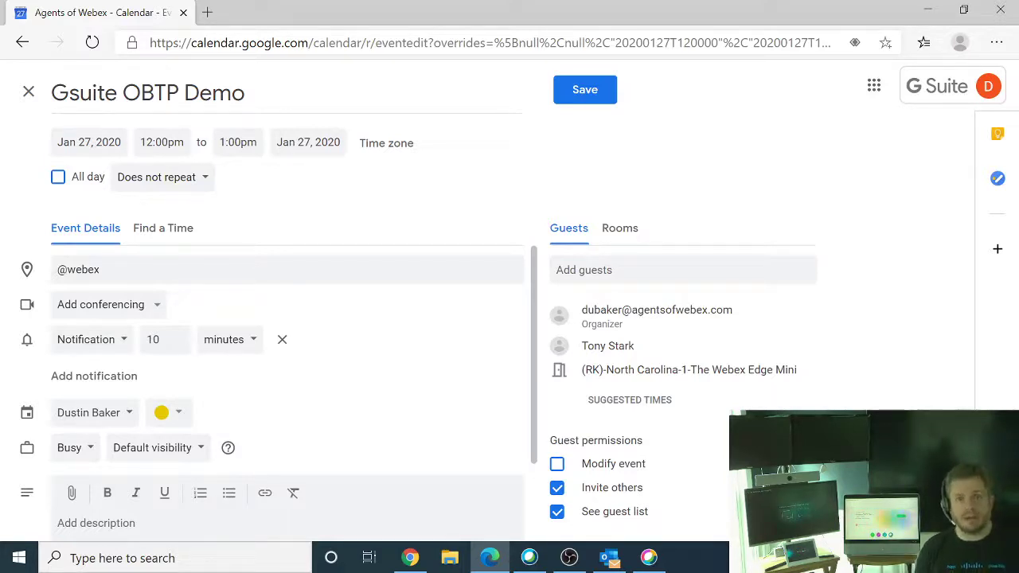
pyautogui.click(581, 90)
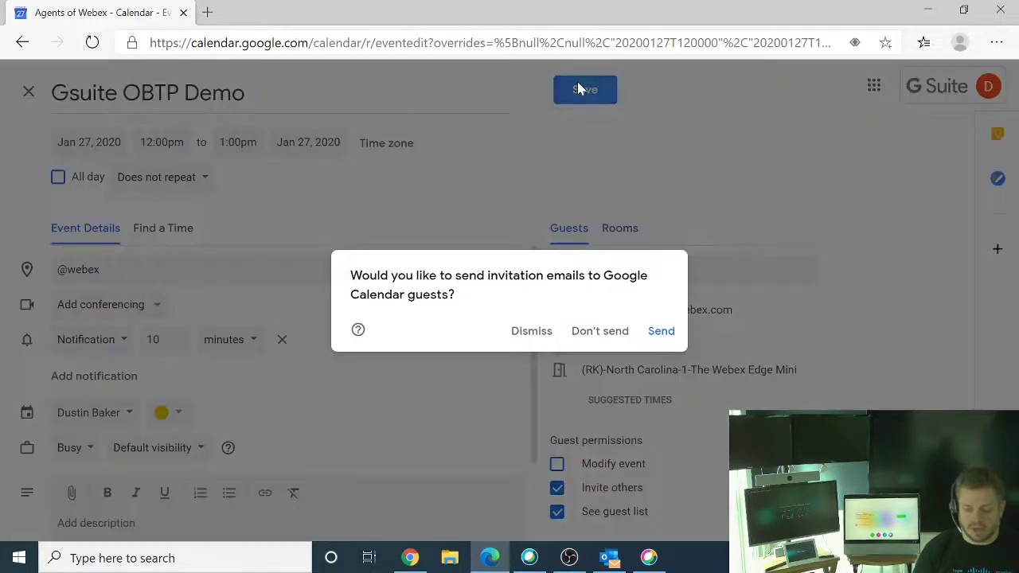
pyautogui.click(661, 331)
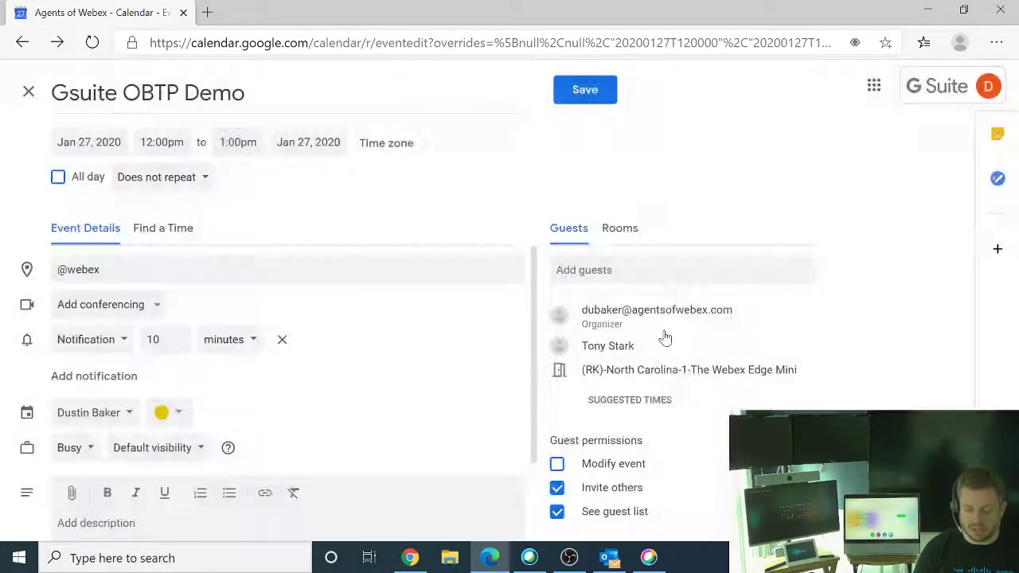